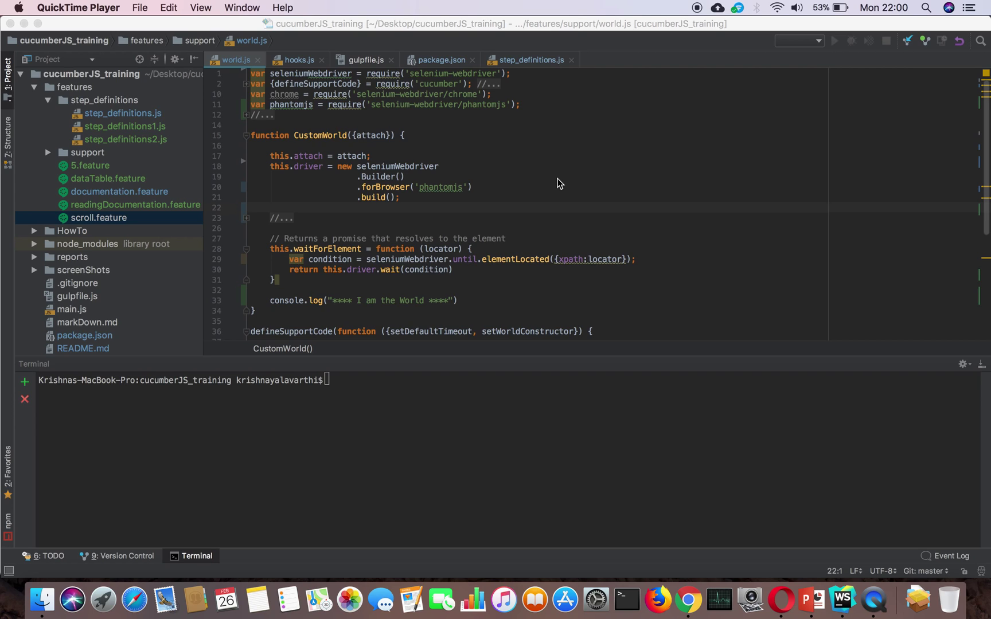
scroll(126, 262, down, 2)
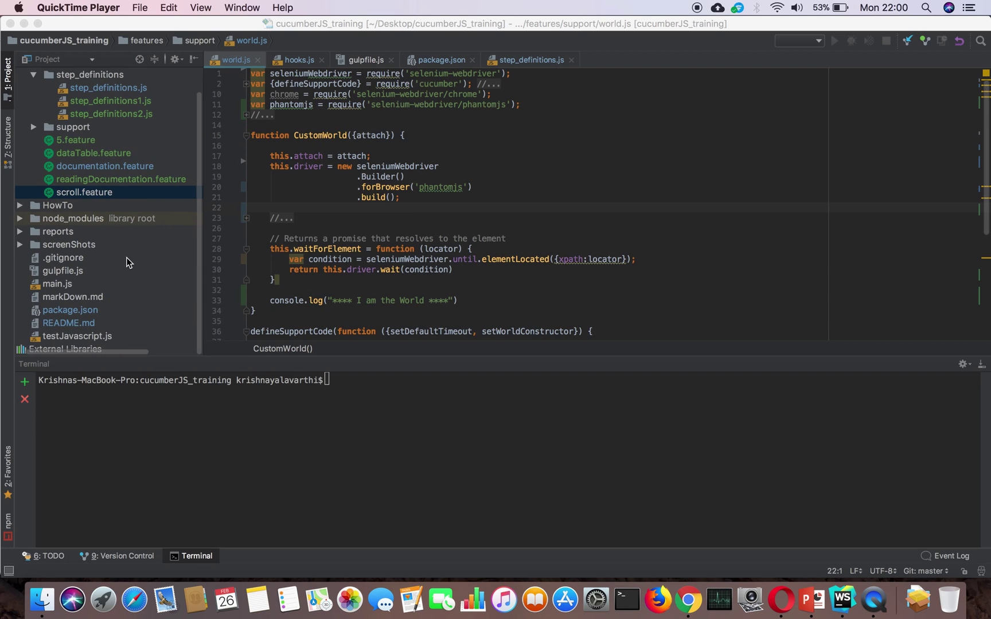
scroll(126, 263, up, 1)
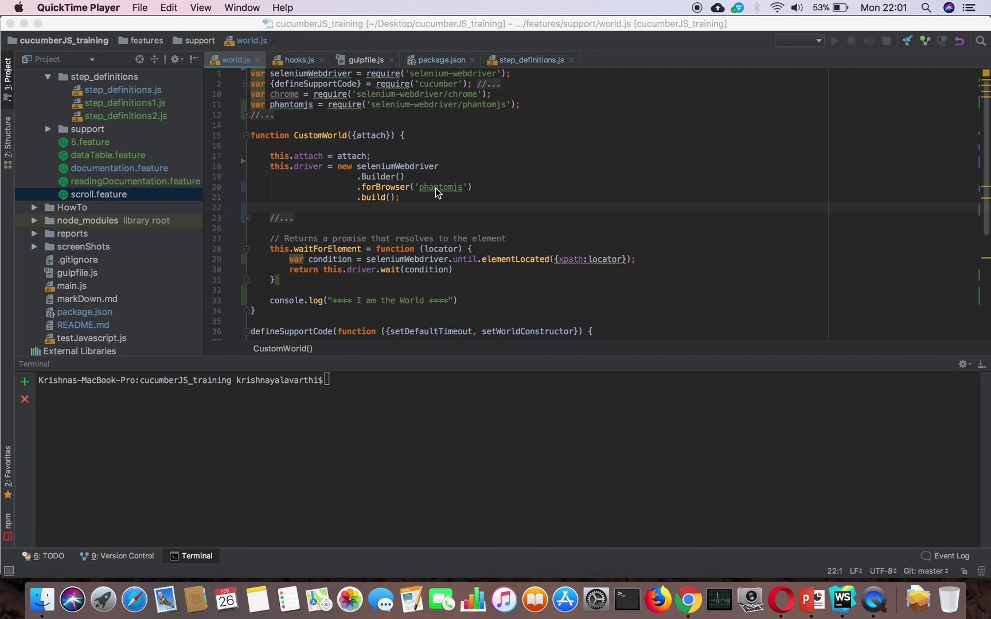
Comment out the phantomjs require and replace 'phantomjs' with 'chrome' in forBrowser()
double_click(437, 187)
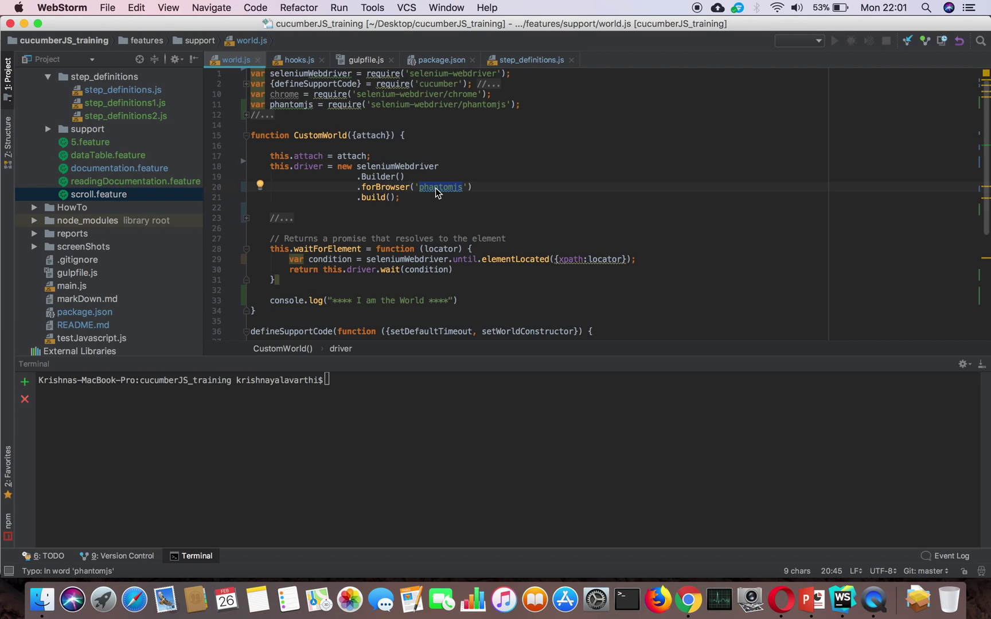
click(252, 105)
text(//)
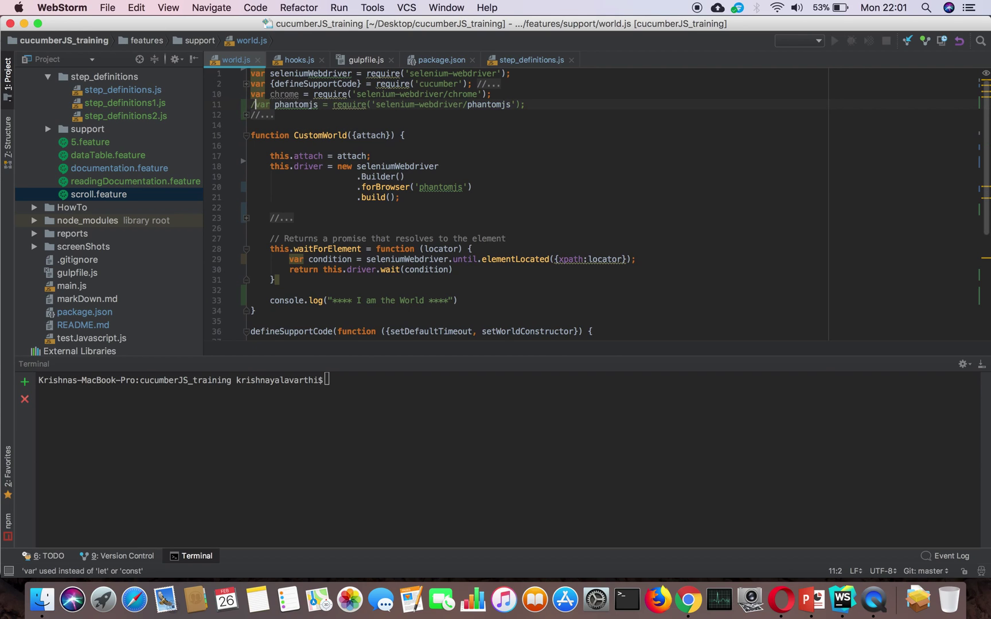
text(/)
double_click(287, 95)
key(super+c)
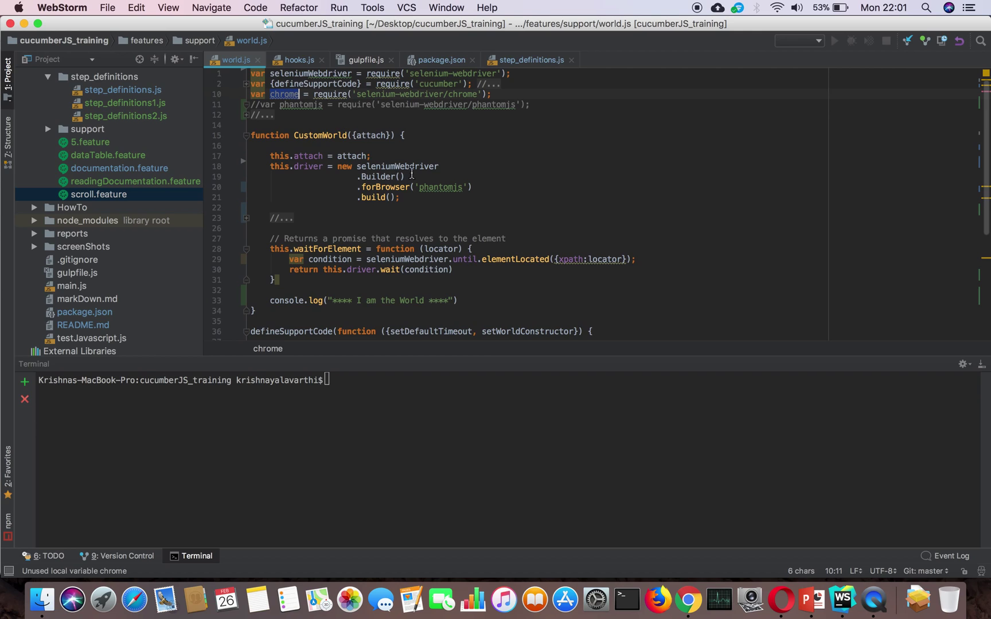
double_click(428, 187)
key(super+v)
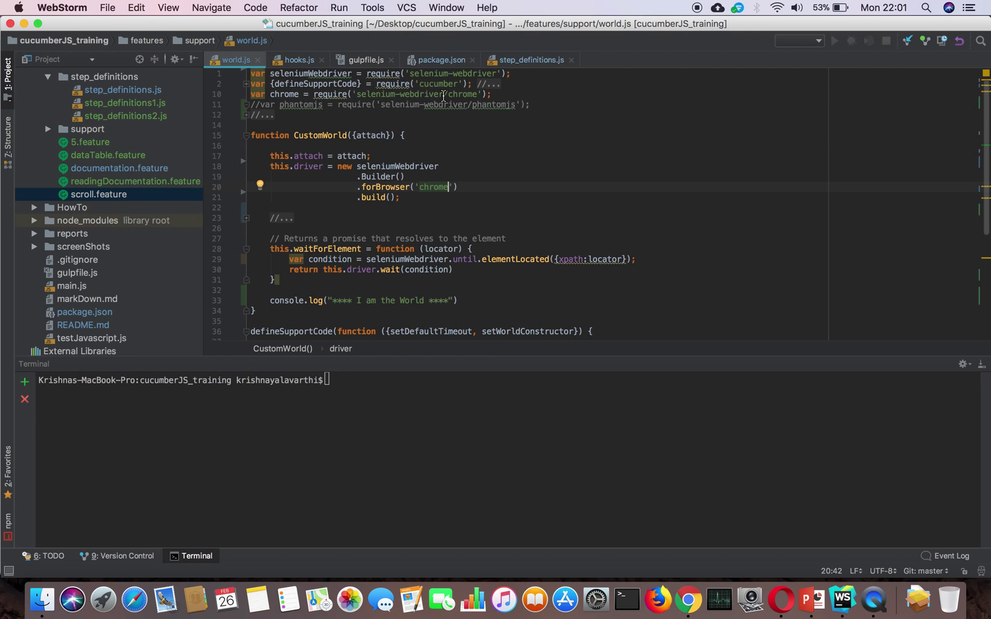
drag(444, 95, 356, 94)
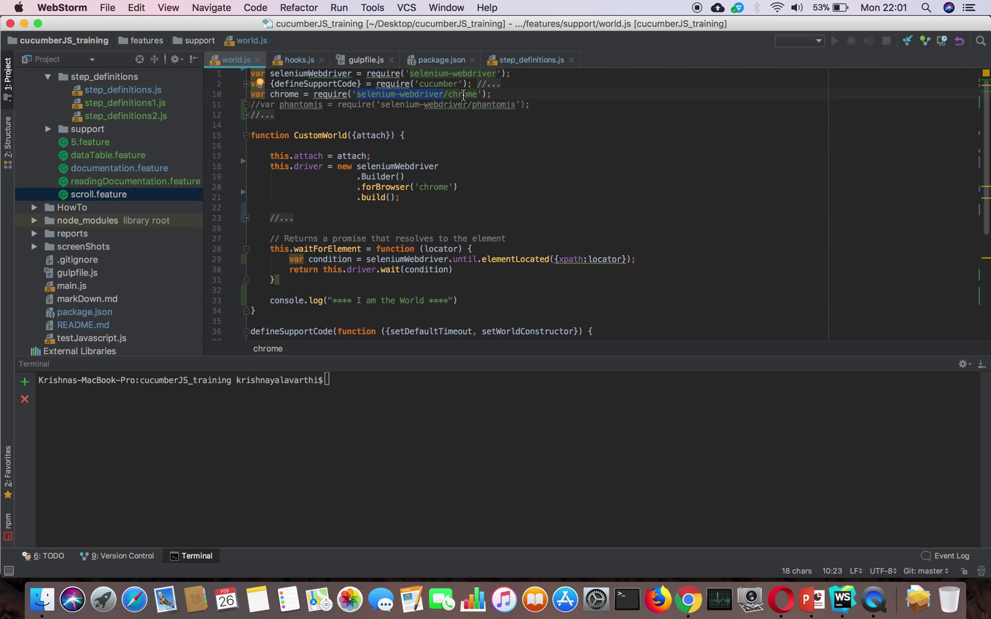
double_click(463, 95)
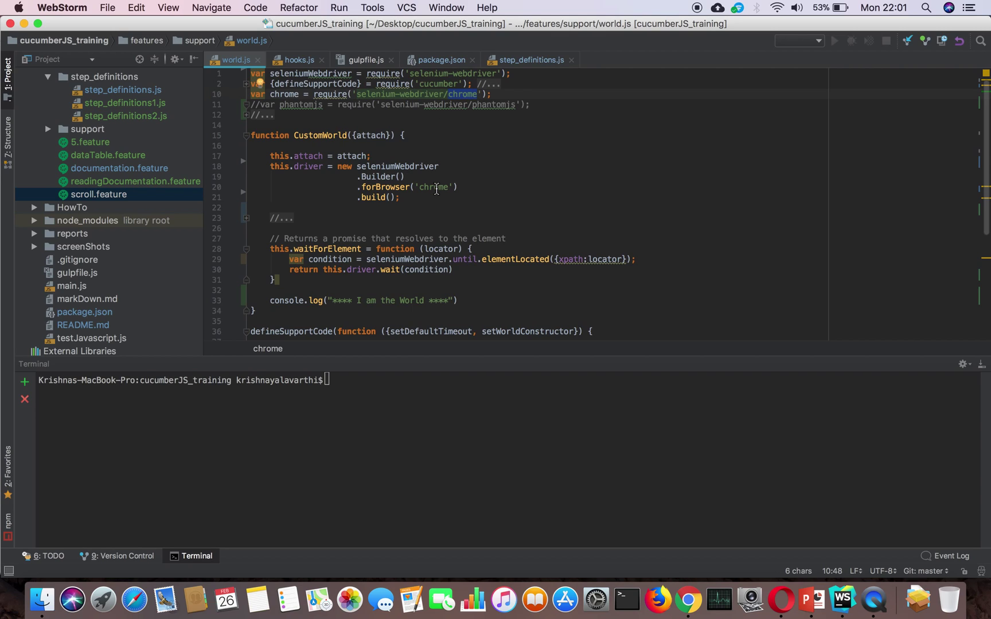
Insert a .setChromeOptions() call on a new line after forBrowser('chrome')
click(464, 188)
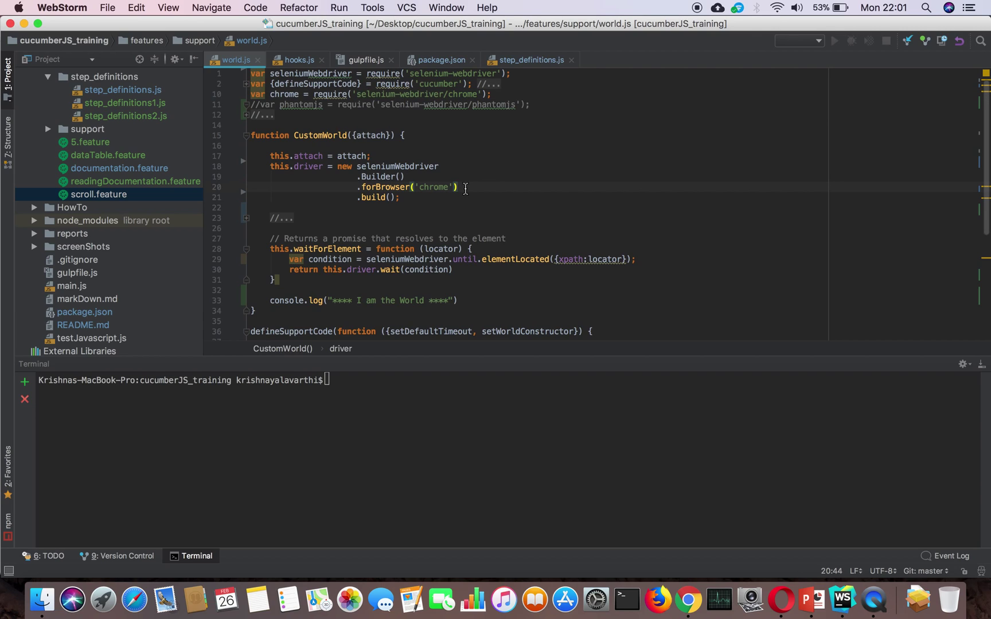
key(Return)
key(Tab)
key(Tab)
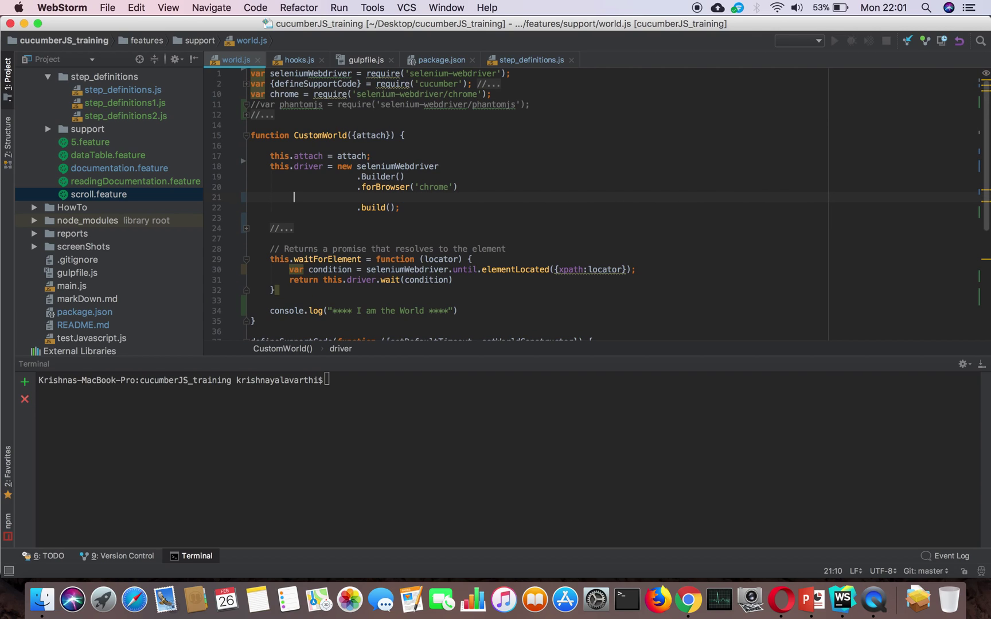
key(BackSpace)
key(BackSpace)
text(.)
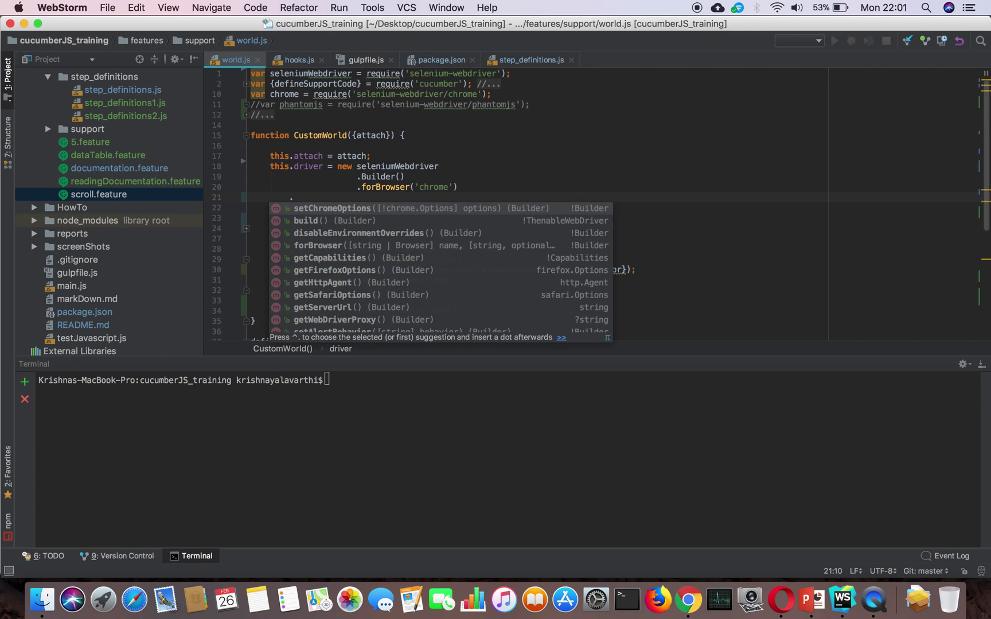
key(Return)
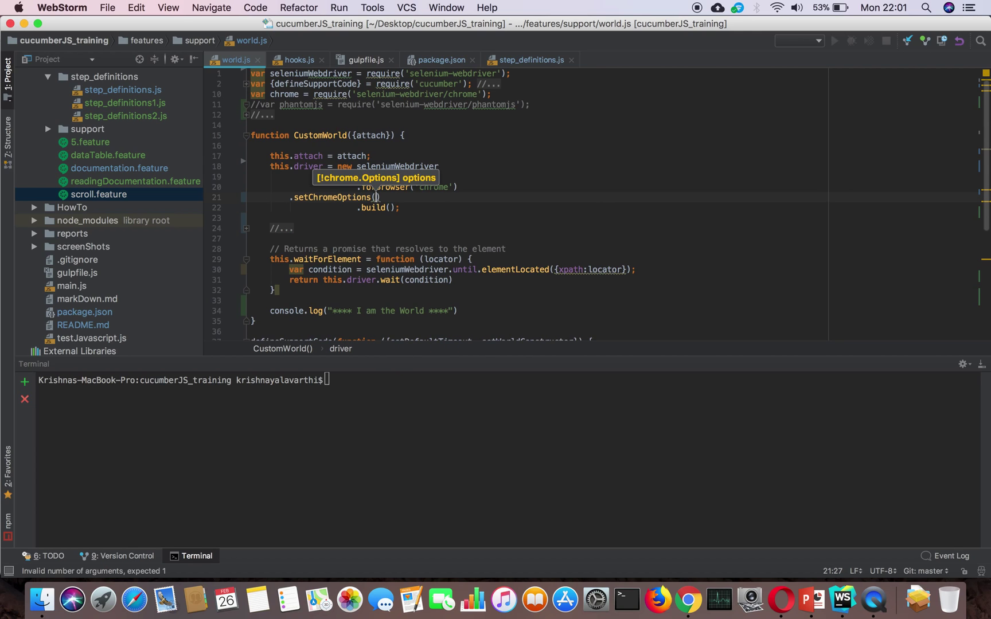
text(new chrome)
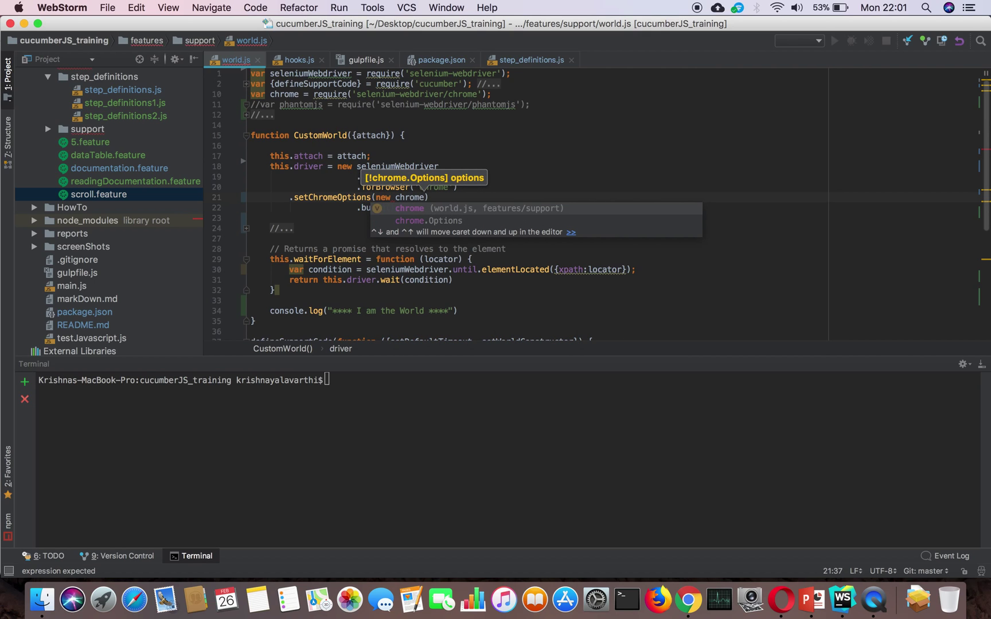
text(.)
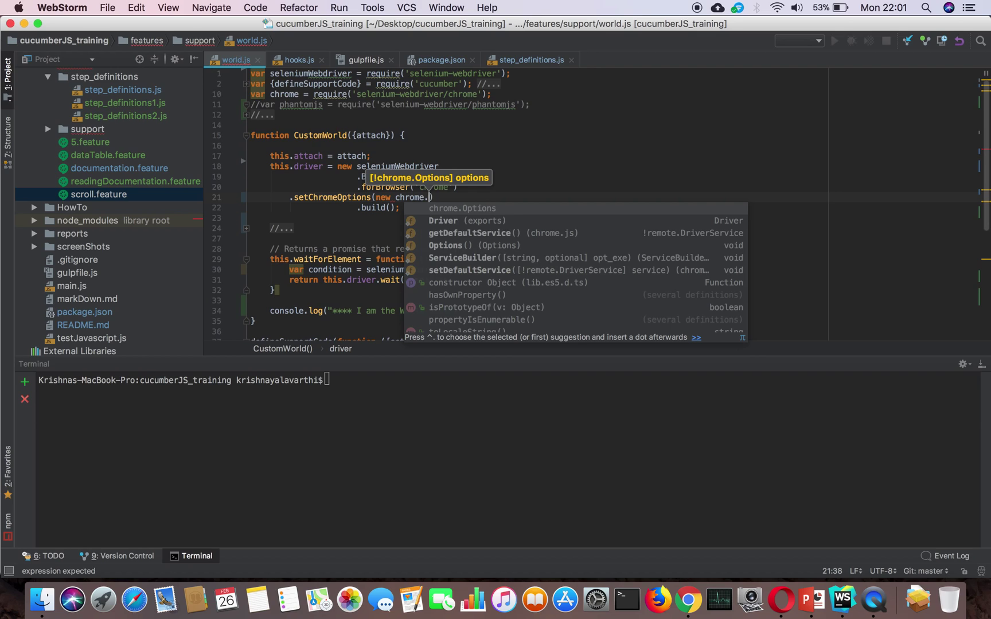
Complete the call as new chrome.Options().headless() and tidy the line's indentation
key(Down)
key(Down)
key(Down)
key(Return)
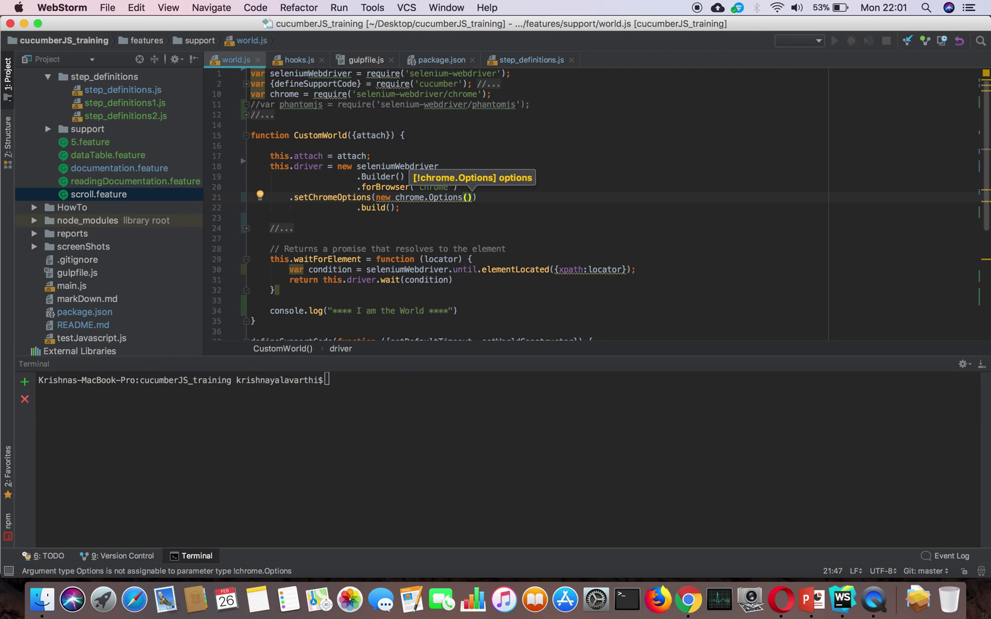
text(.)
key(Return)
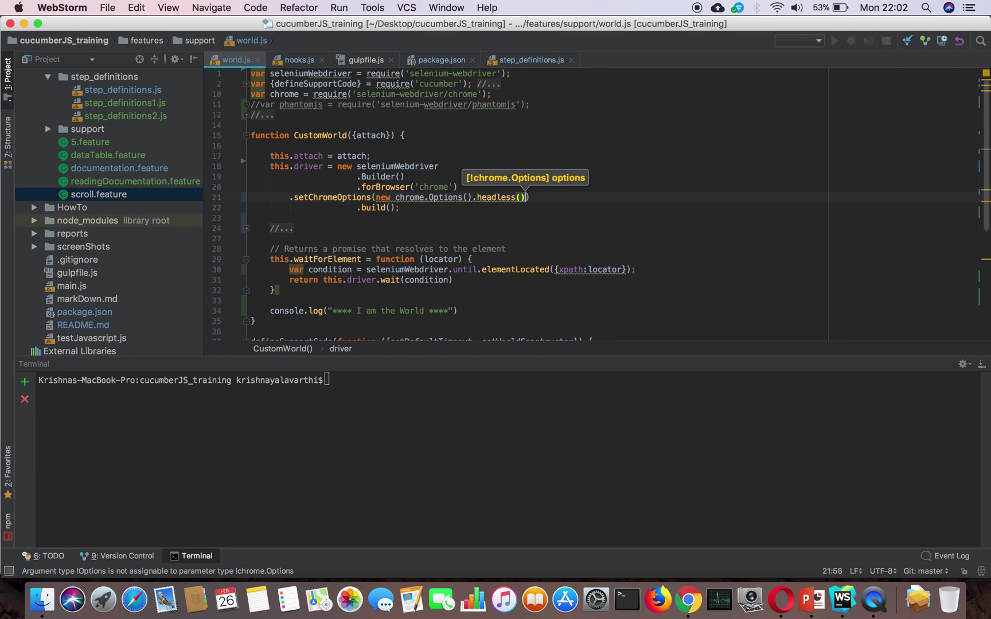
click(289, 197)
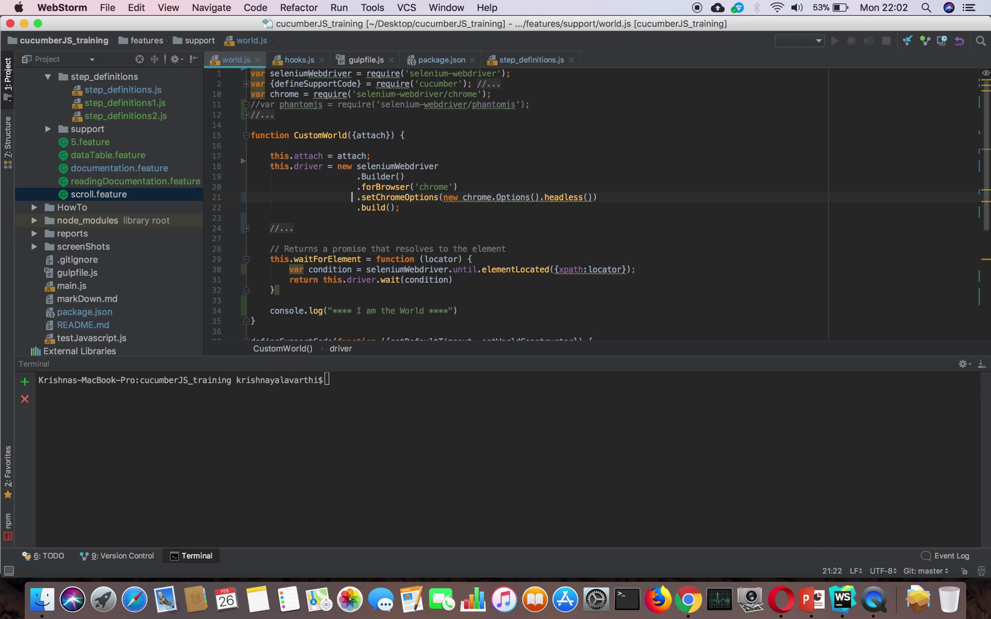
key(super+z)
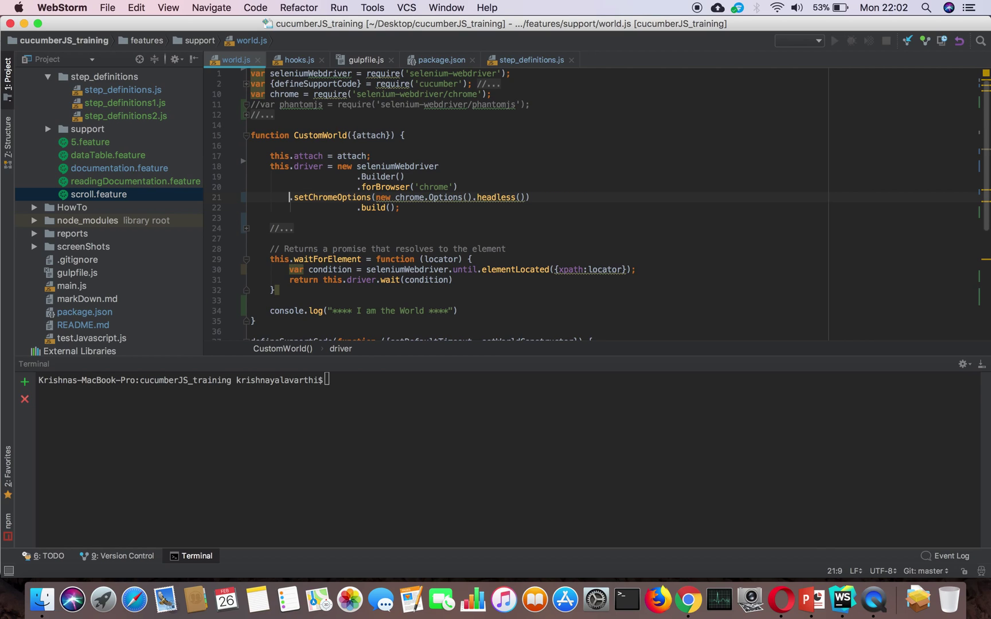
text(//)
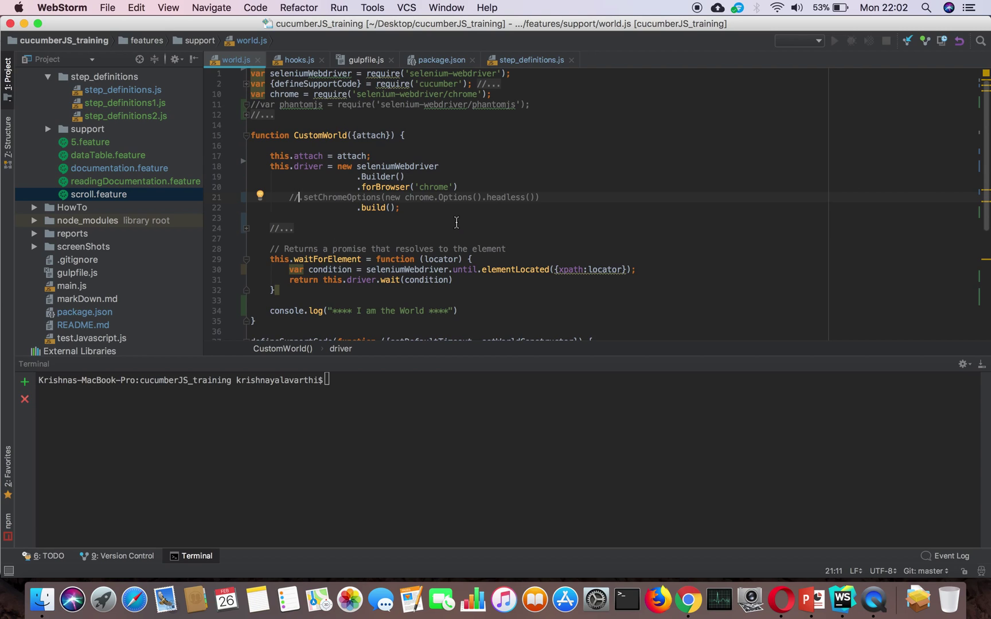
Run cucumberjs features/scroll.feature in the terminal and watch the Chrome test window
click(398, 403)
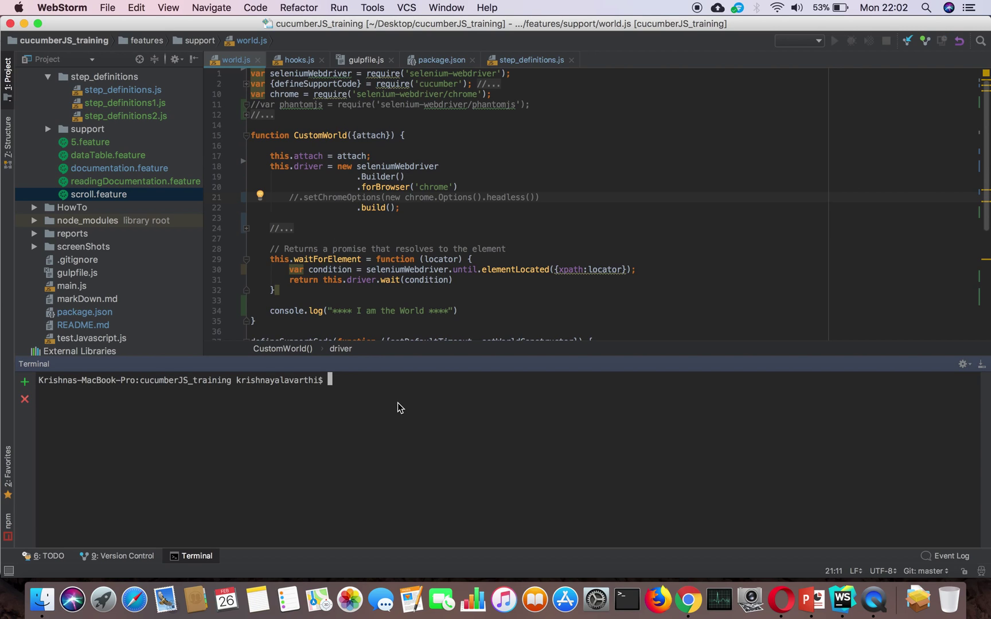
text(clear)
key(Up)
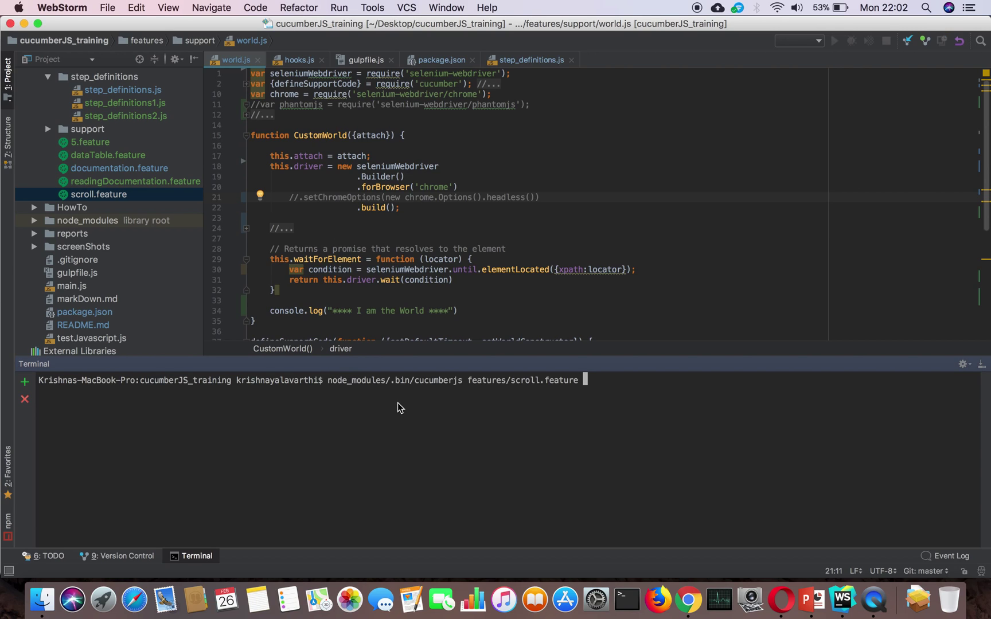
key(Return)
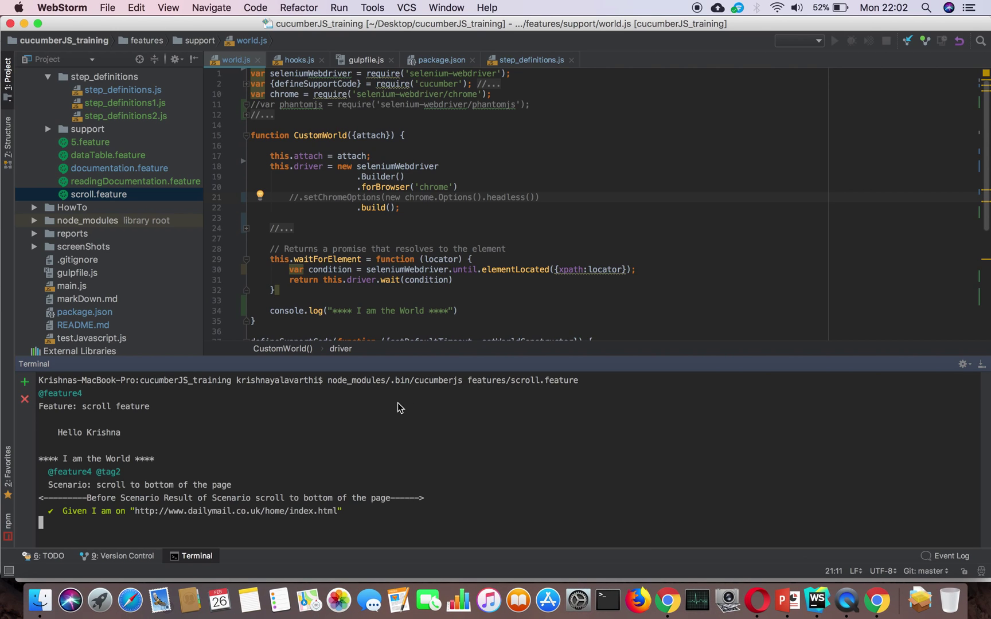
click(876, 601)
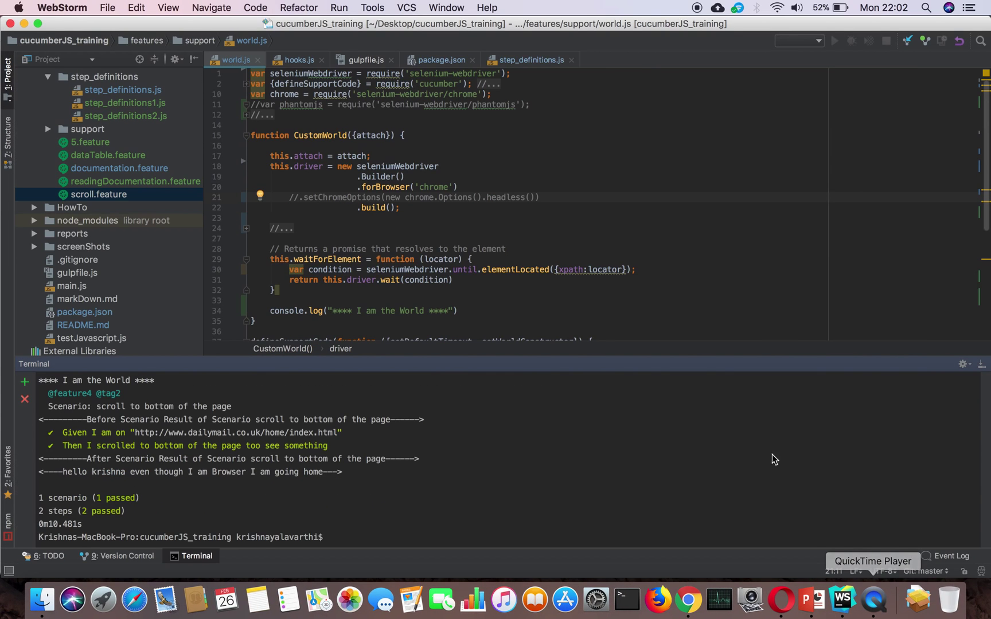
Uncomment the headless Chrome options line and rerun the scroll feature, seeing it pass
click(296, 200)
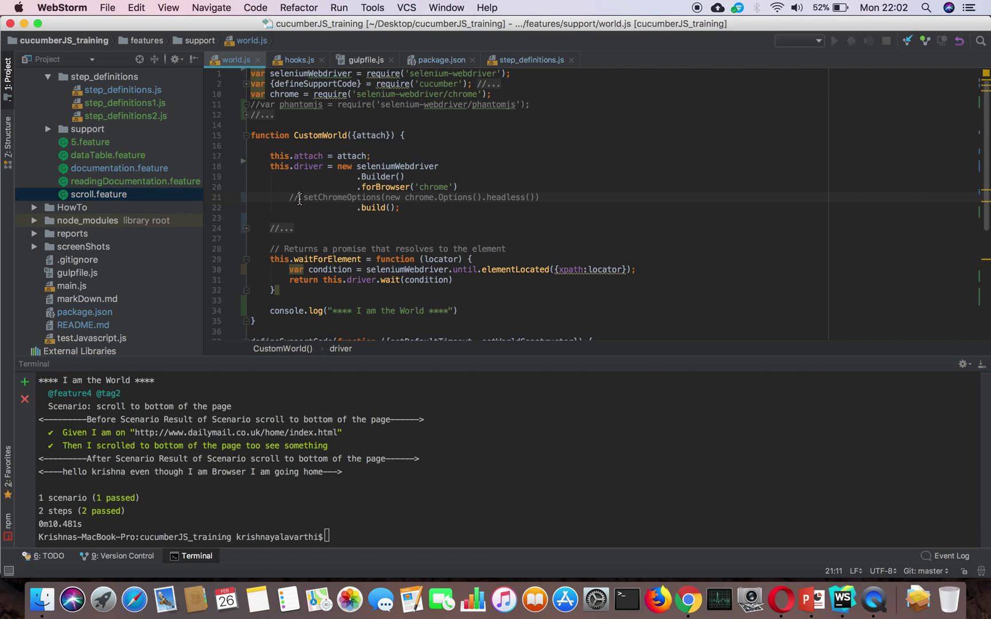
key(BackSpace)
key(BackSpace)
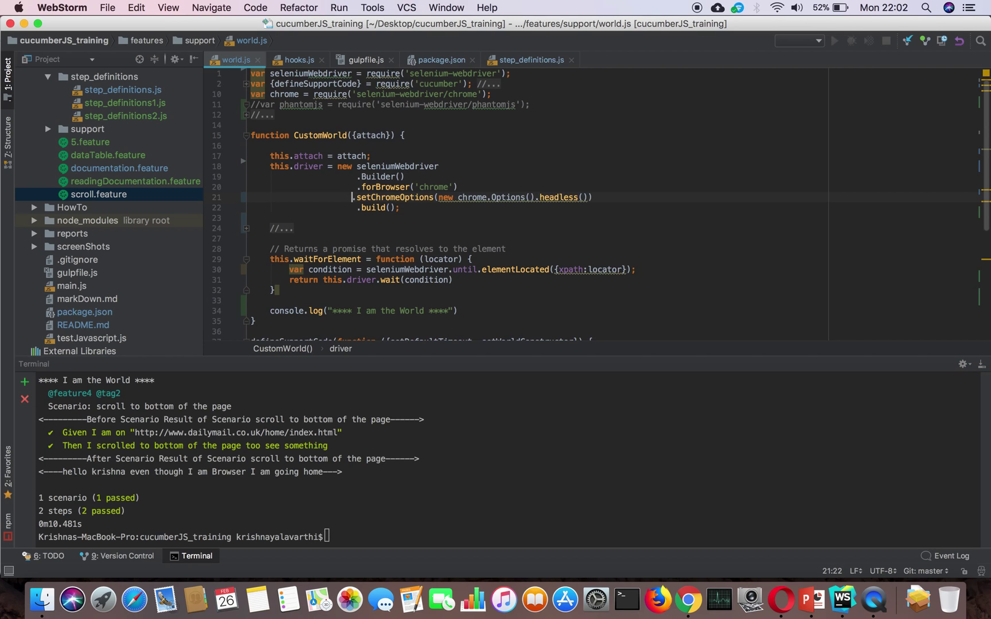
click(547, 495)
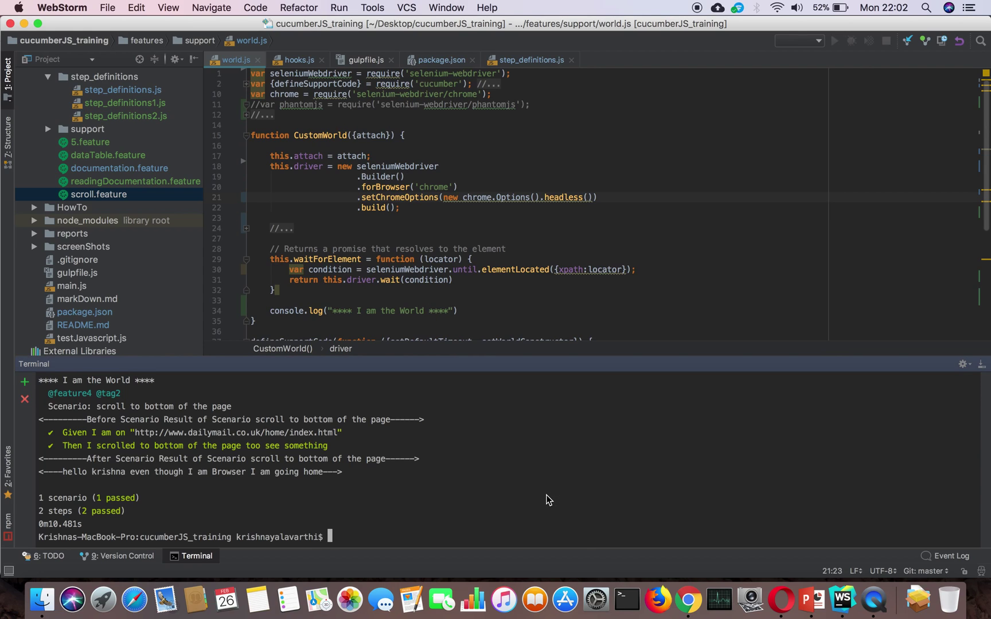
key(Up)
key(Return)
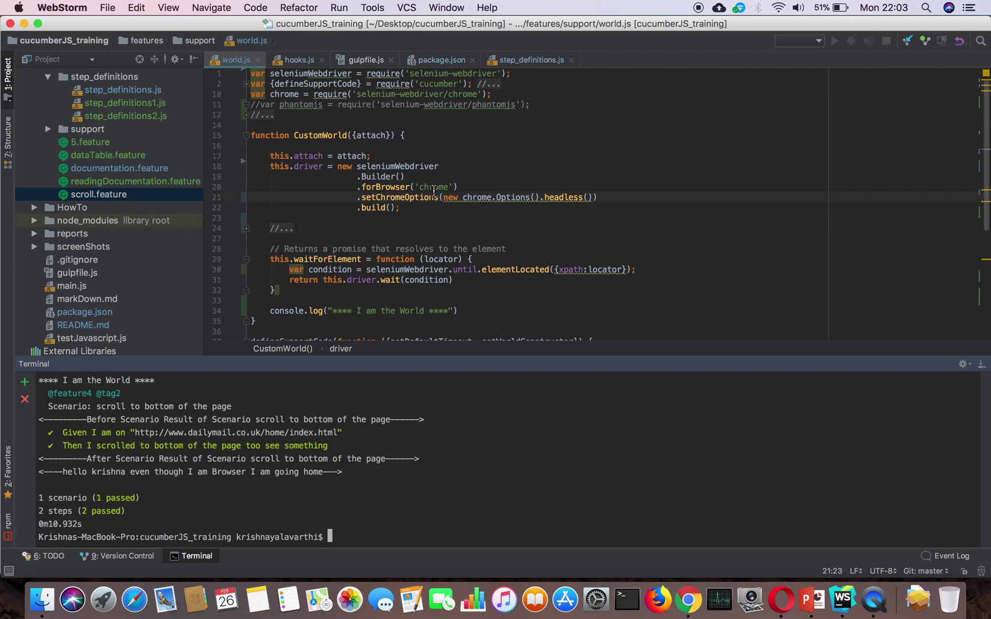
Comment out the chrome require, unfold the lines and uncomment the firefox require
click(251, 94)
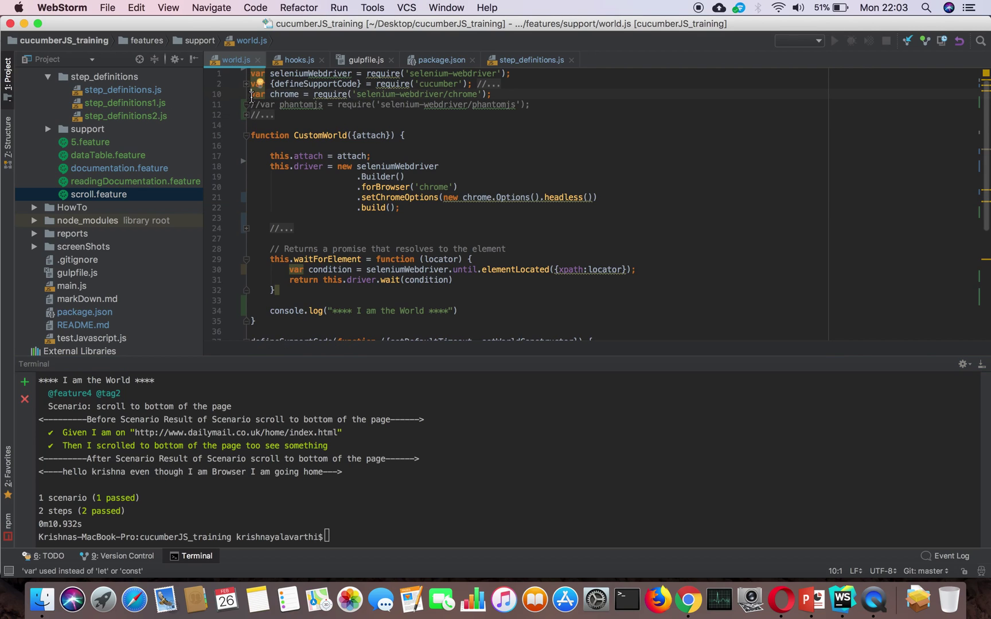
text(//)
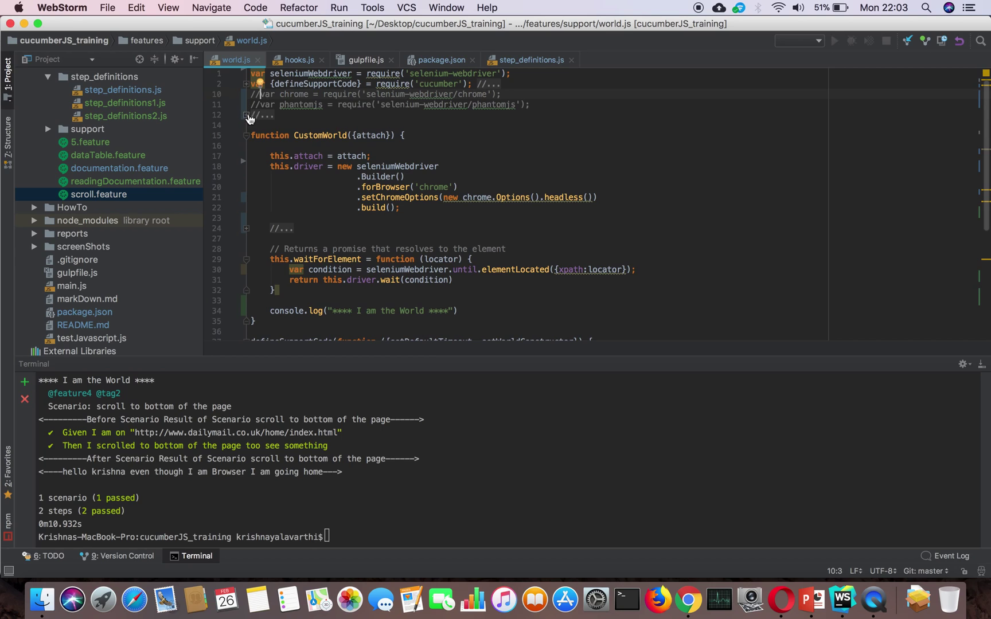
click(247, 116)
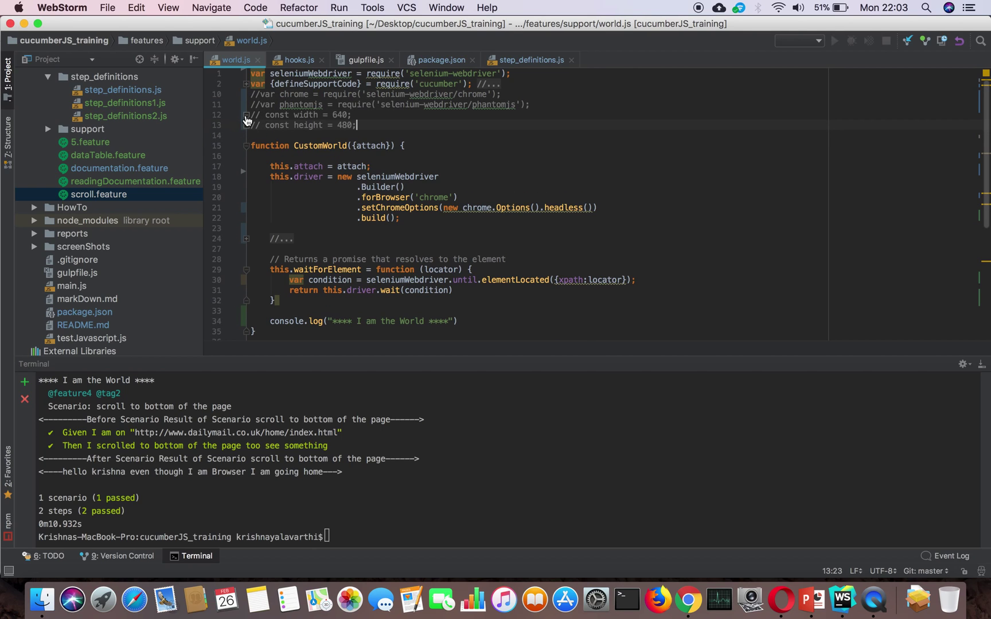
click(246, 83)
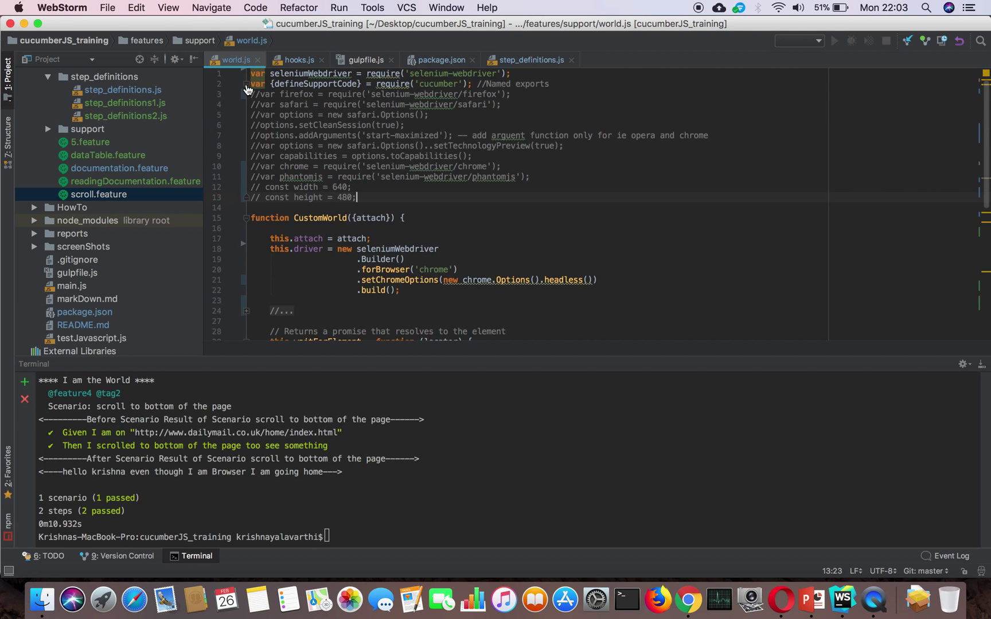
click(253, 96)
key(Delete)
key(Delete)
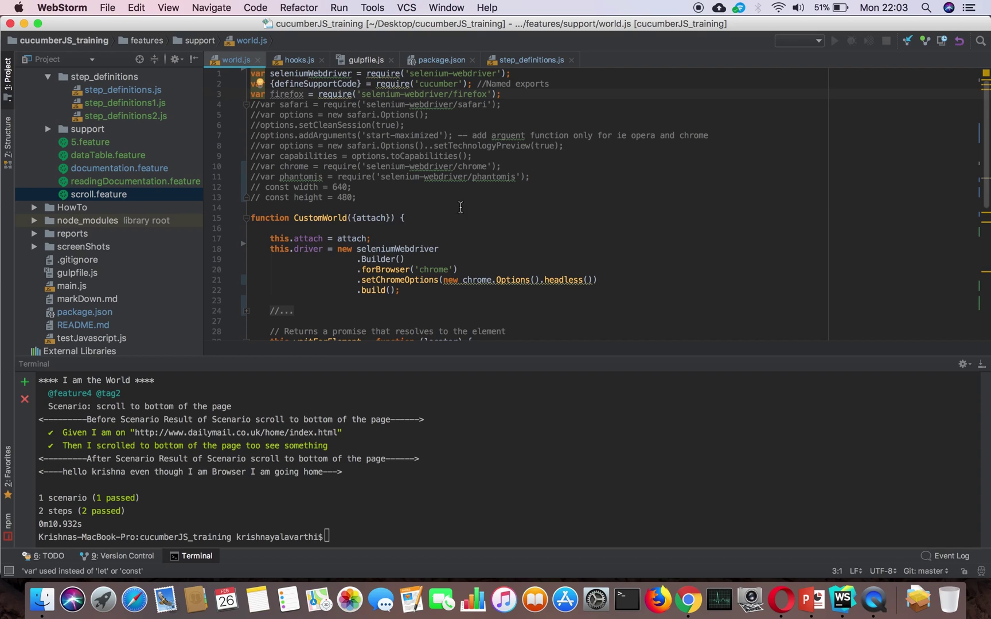
Replace 'chrome' with 'firefox' in the forBrowser() call
double_click(433, 270)
text(fire)
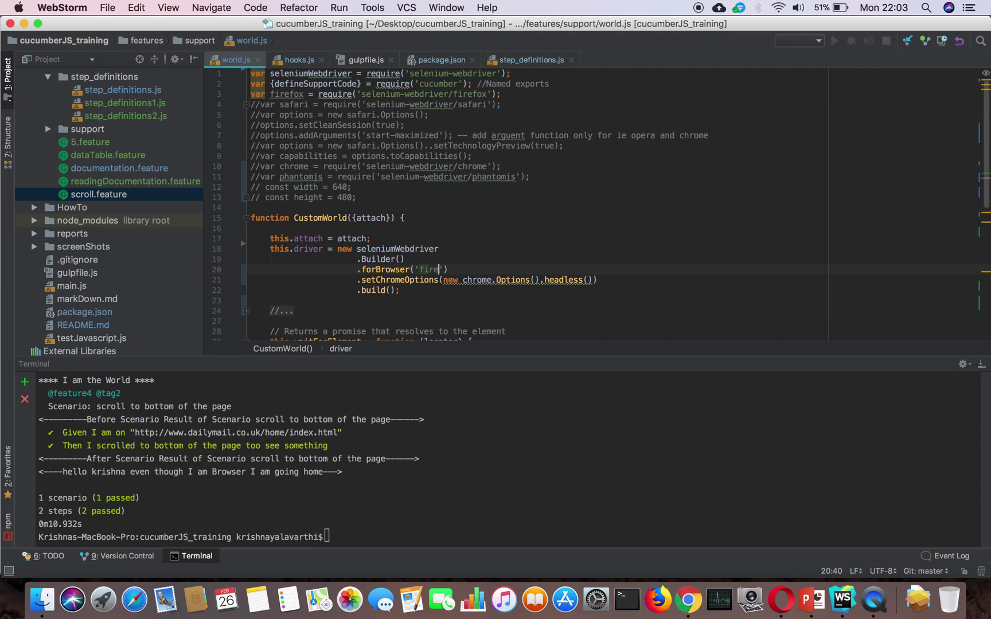
text(fox)
click(536, 252)
scroll(535, 252, down, 10)
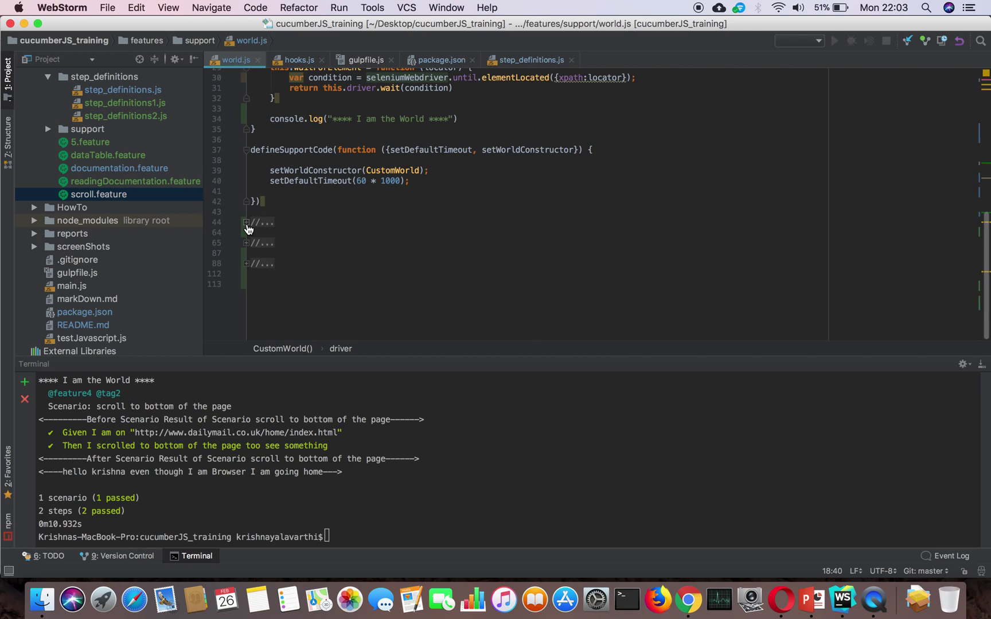
click(246, 223)
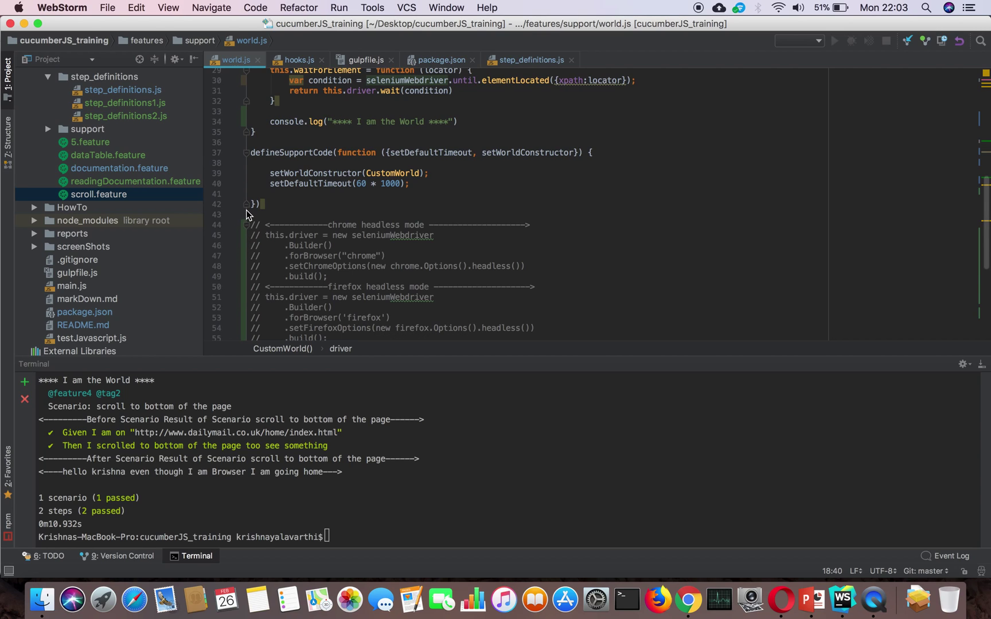
click(246, 225)
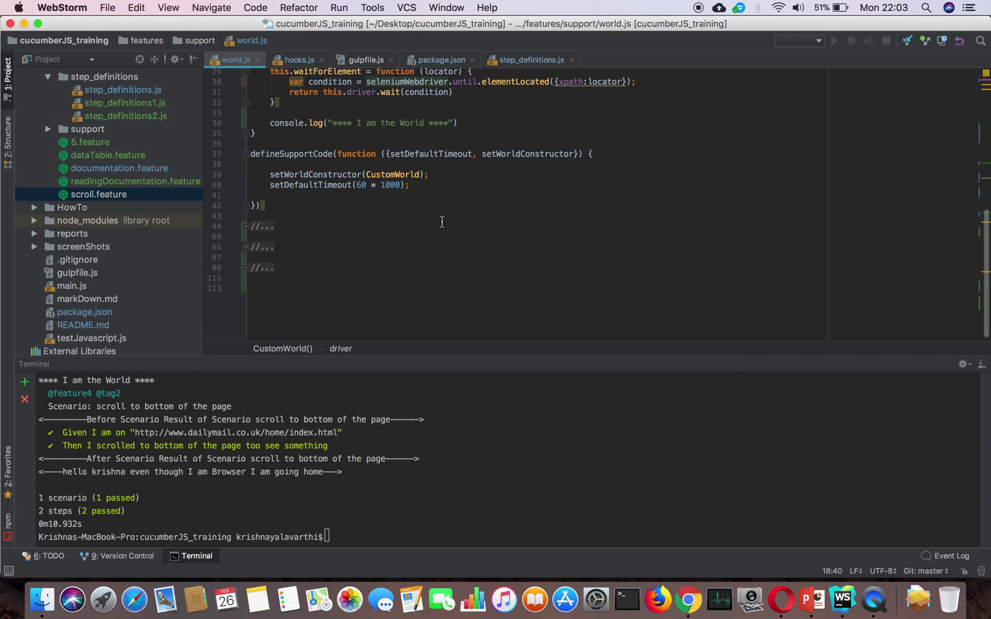
scroll(441, 222, up, 3)
scroll(441, 222, up, 3)
scroll(441, 223, up, 2)
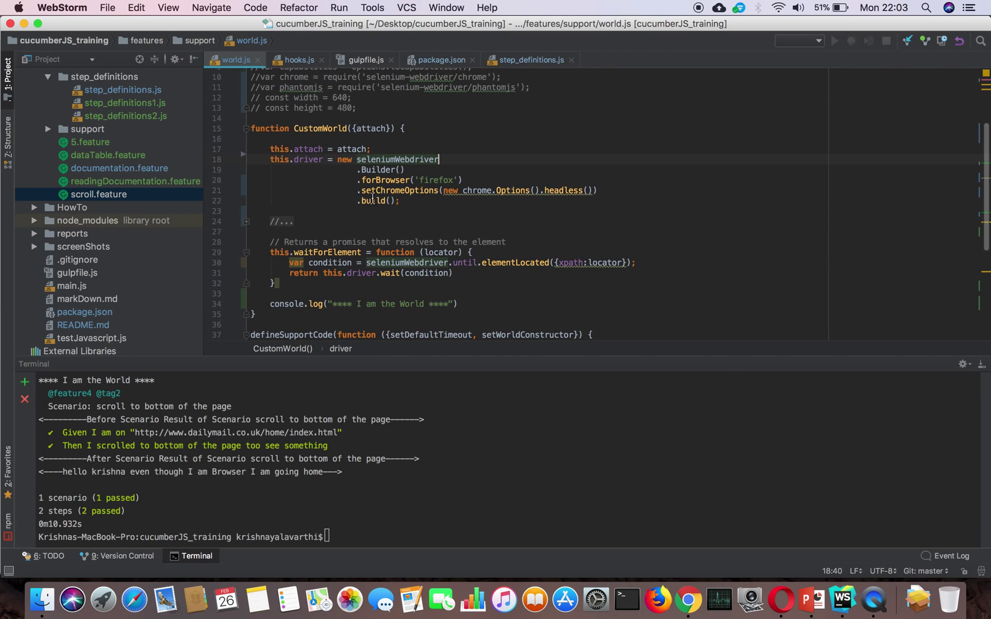
Replace .setChromeOptions with .setFirefoxOptions via autocomplete on line 21
drag(358, 191, 441, 190)
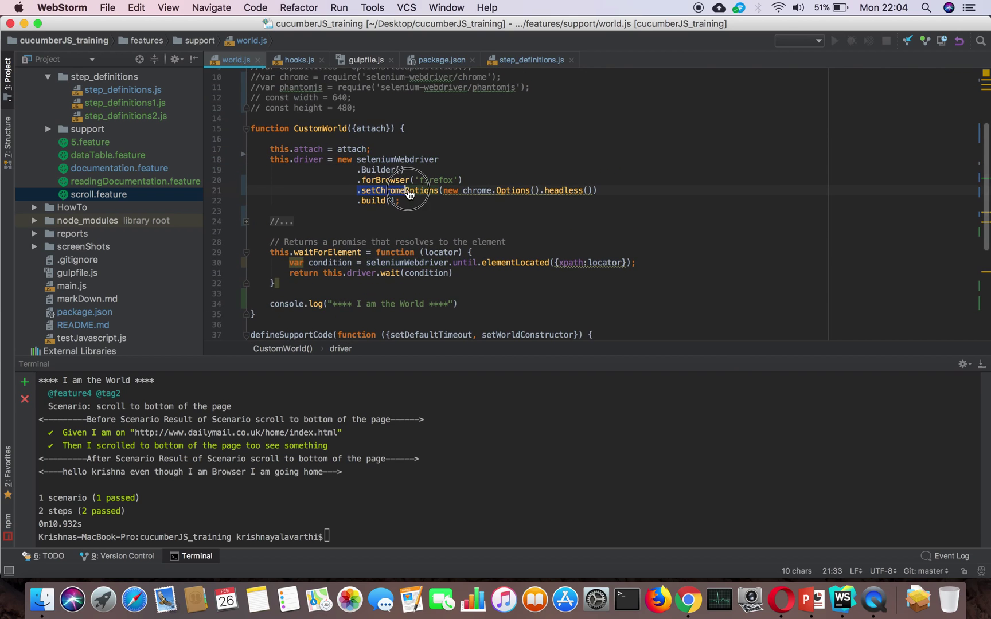
key(BackSpace)
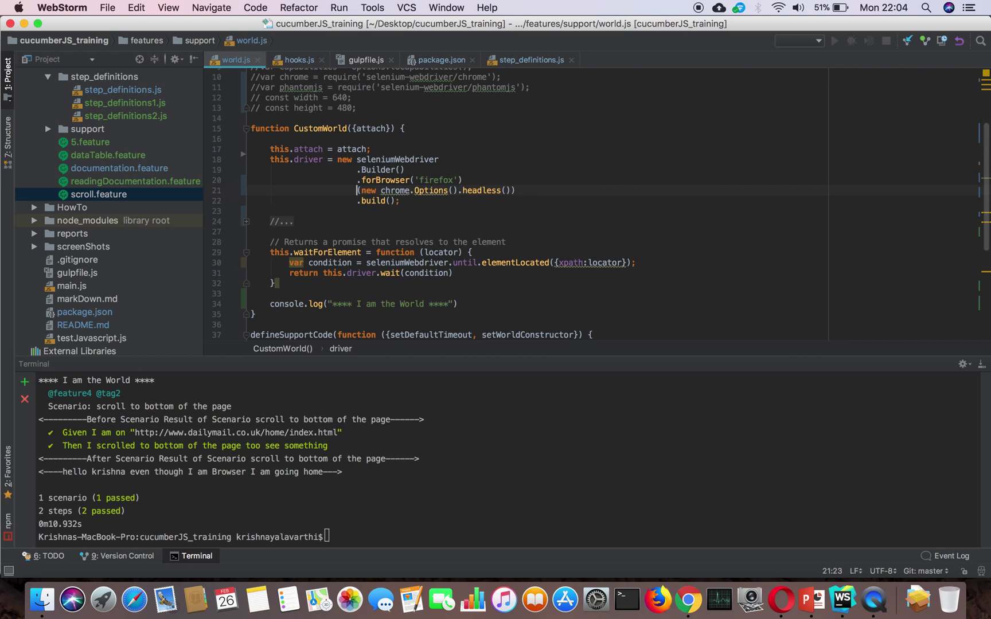
text(.se)
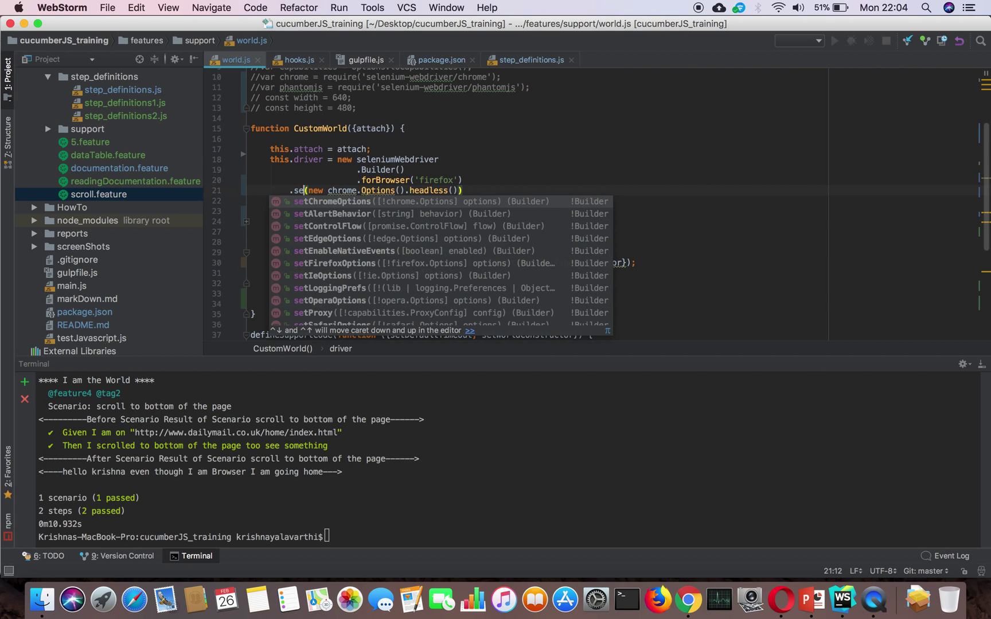
key(Down)
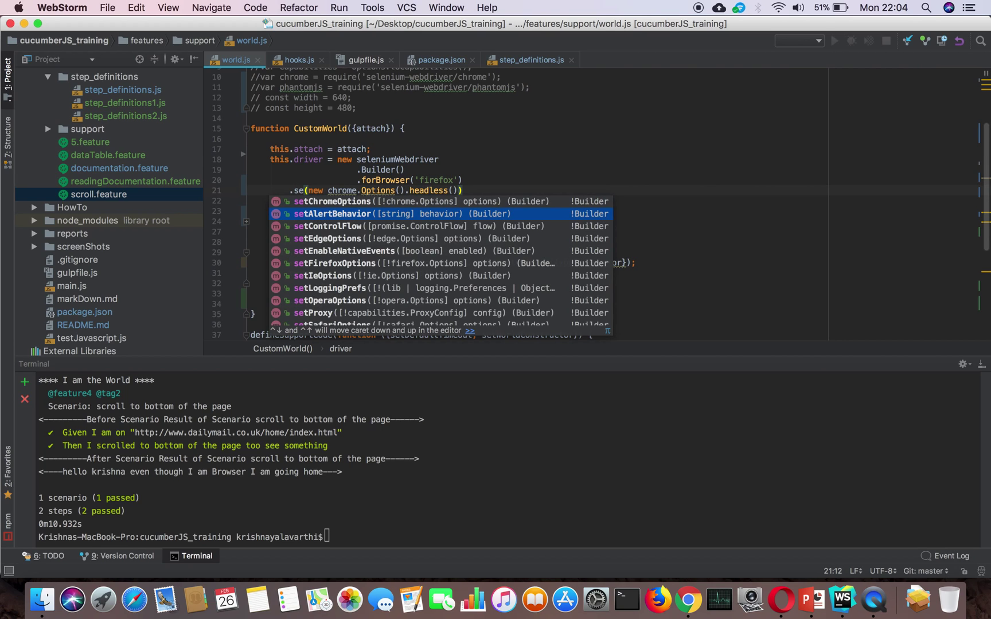
key(Down)
key(Return)
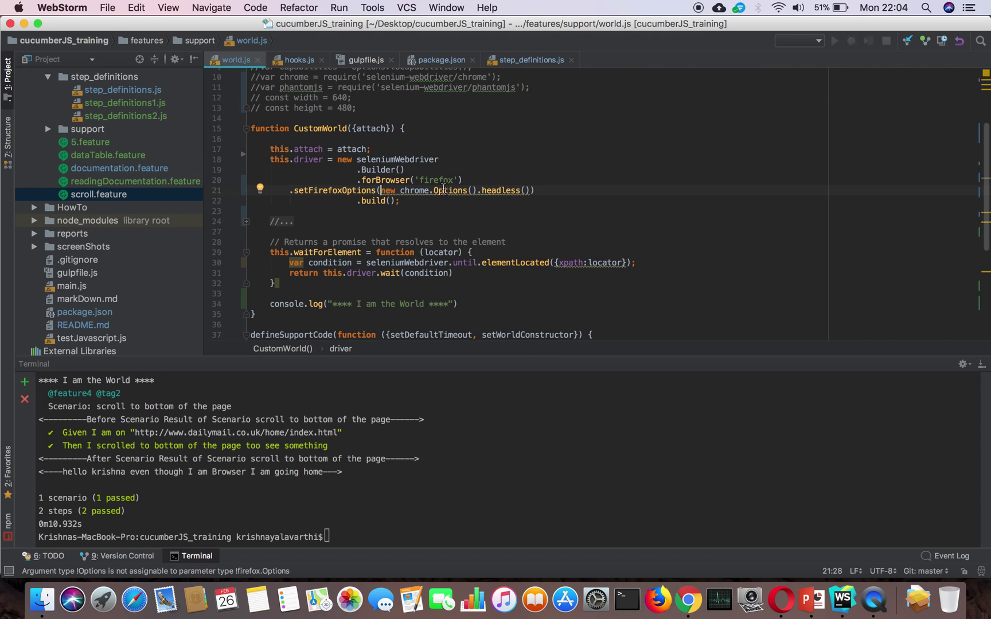
Change chrome.Options to firefox.Options and align the line with the builder chain
double_click(418, 190)
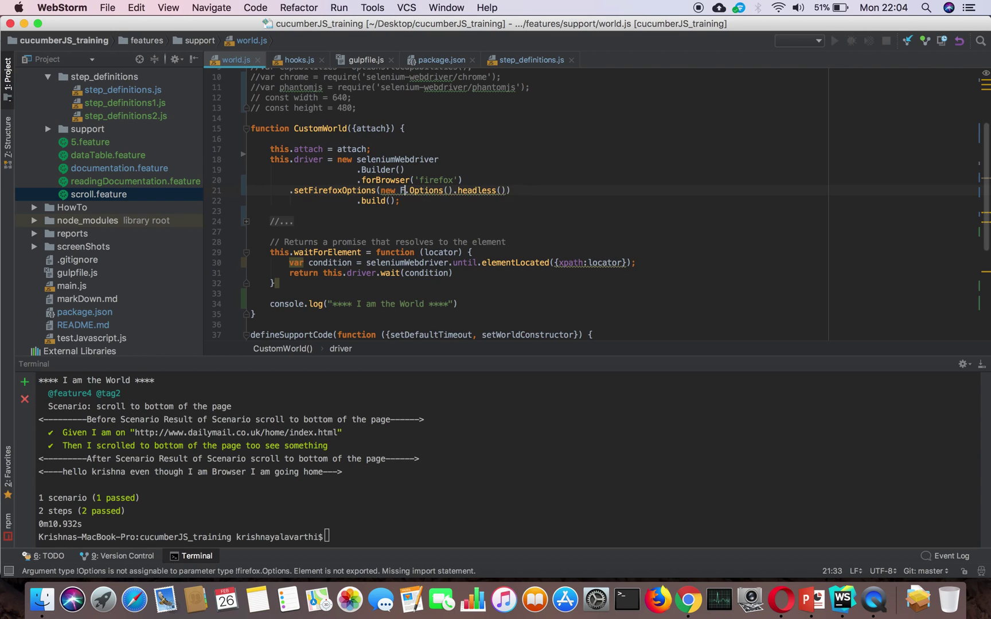
text(F)
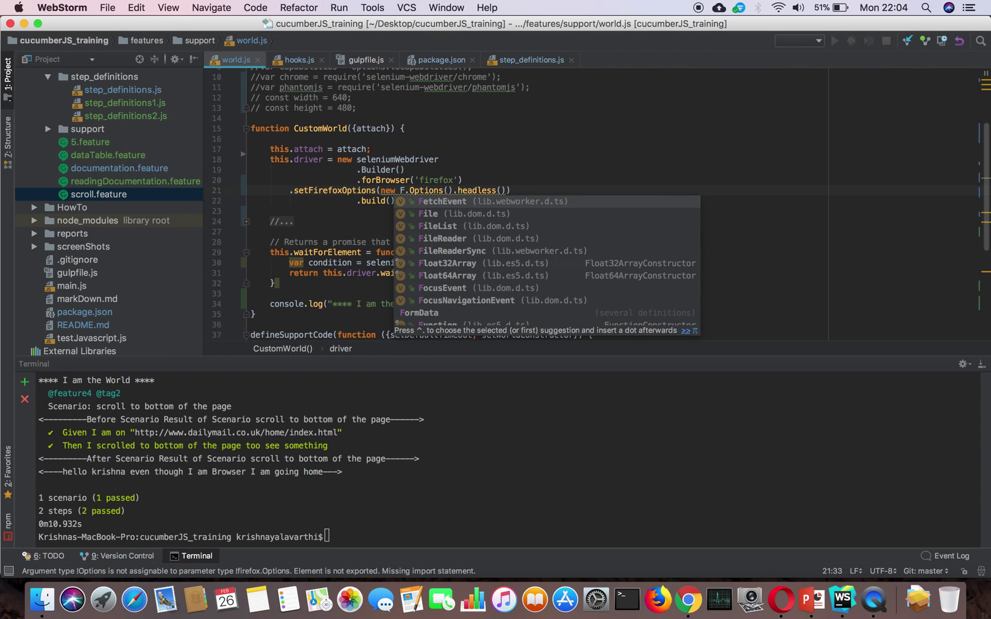
key(BackSpace)
text(fi)
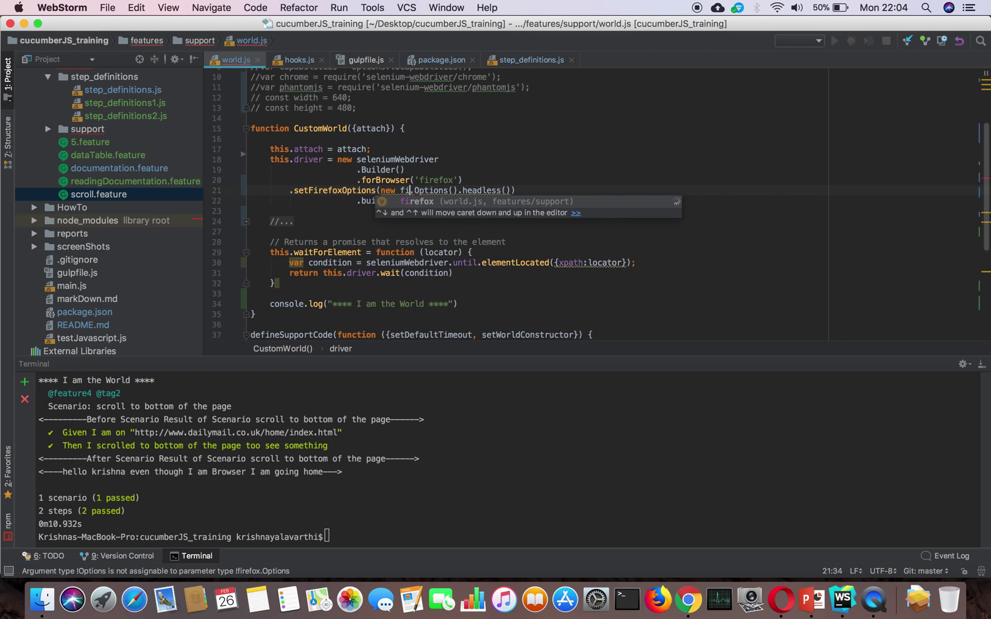
key(Return)
click(460, 213)
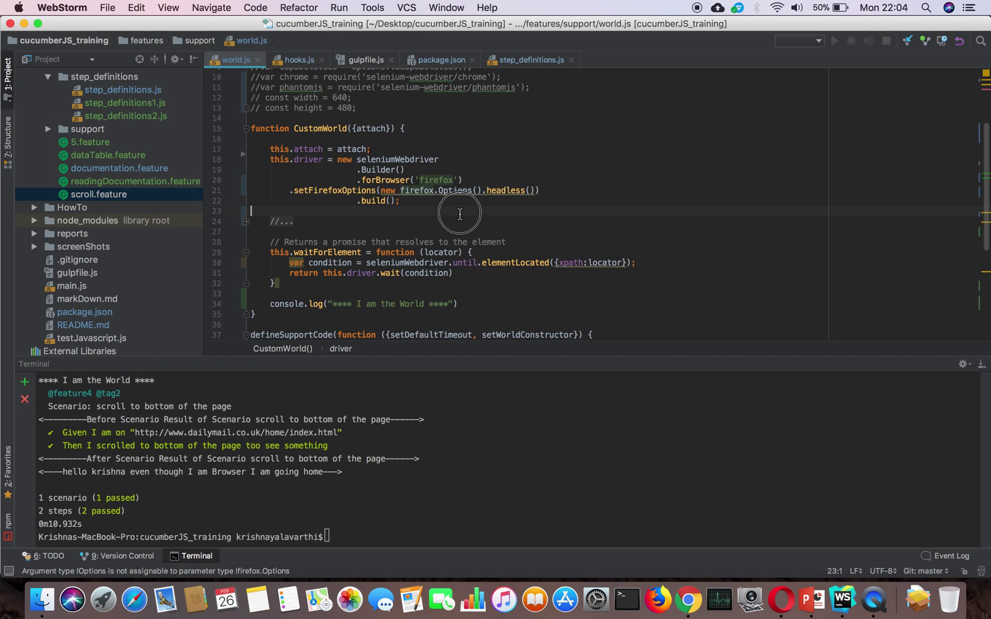
click(290, 192)
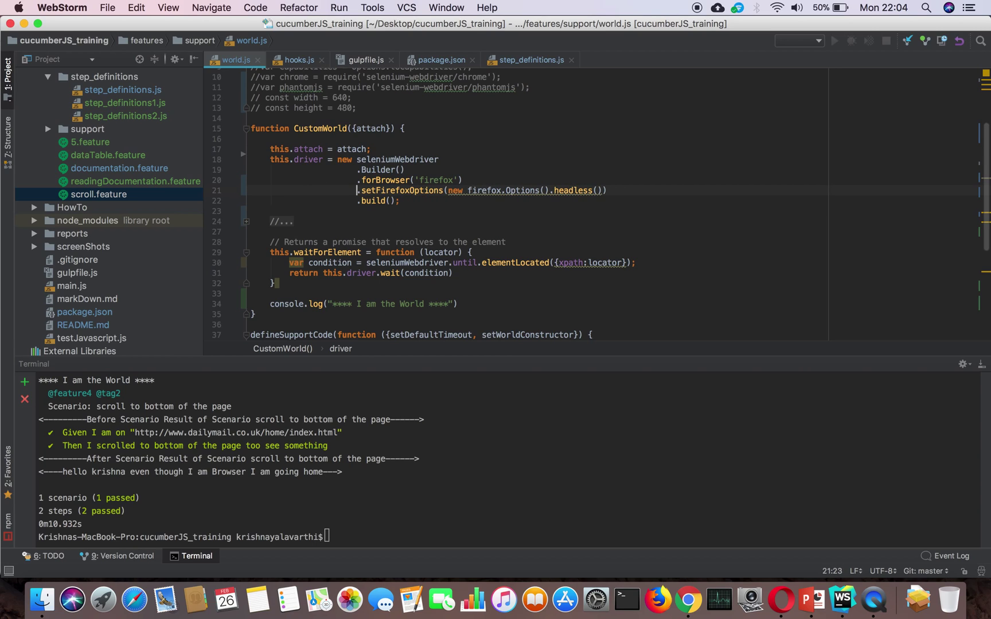
Run the cucumberjs scroll.feature command with headless Firefox and see it pass
click(469, 489)
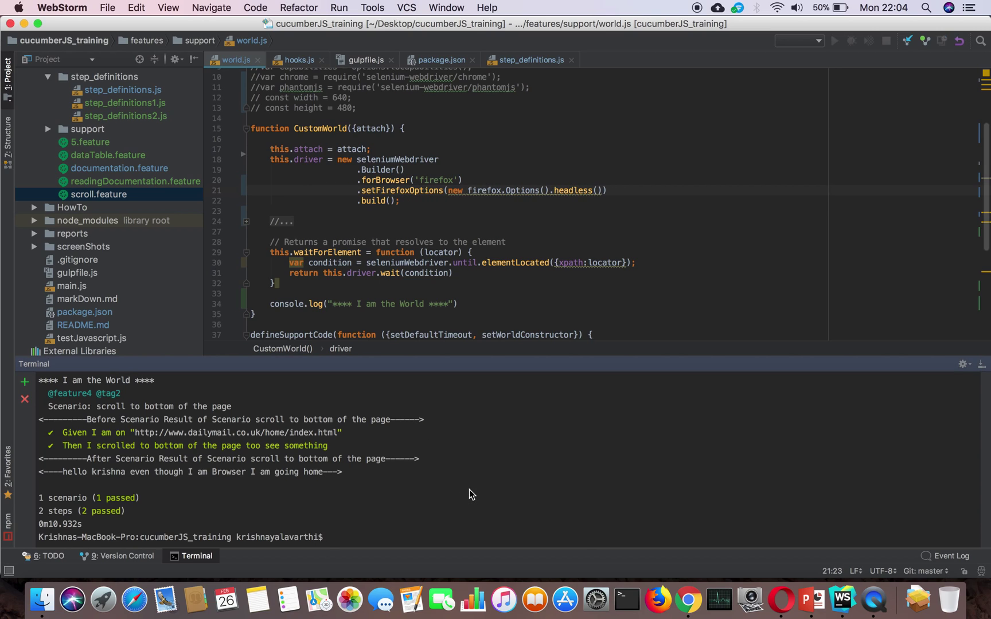
key(Up)
key(Return)
Rerun the scroll.feature command to confirm the scenario passes again
key(Up)
key(Return)
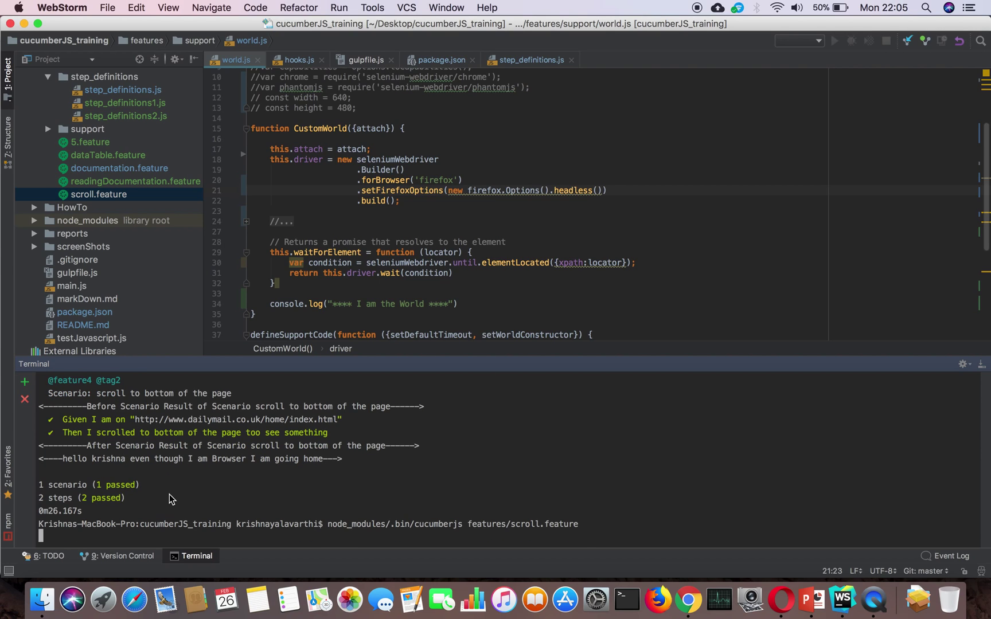